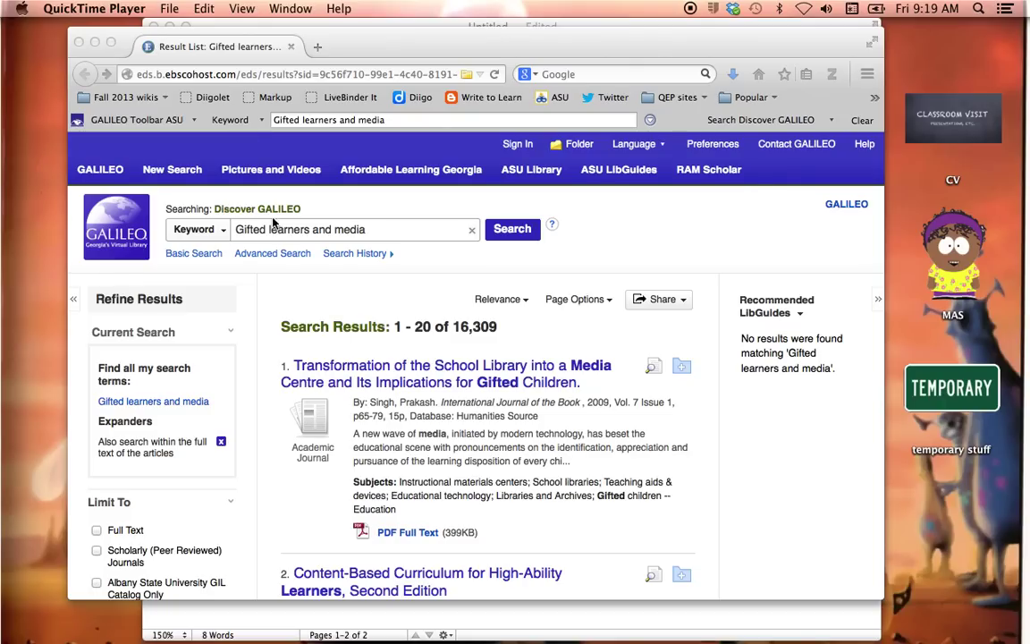
# Step: Open the detailed record for 'Transformation of the School Library into a Media Centre' and show its citation formats
pyautogui.scroll(-2, 611, 239)
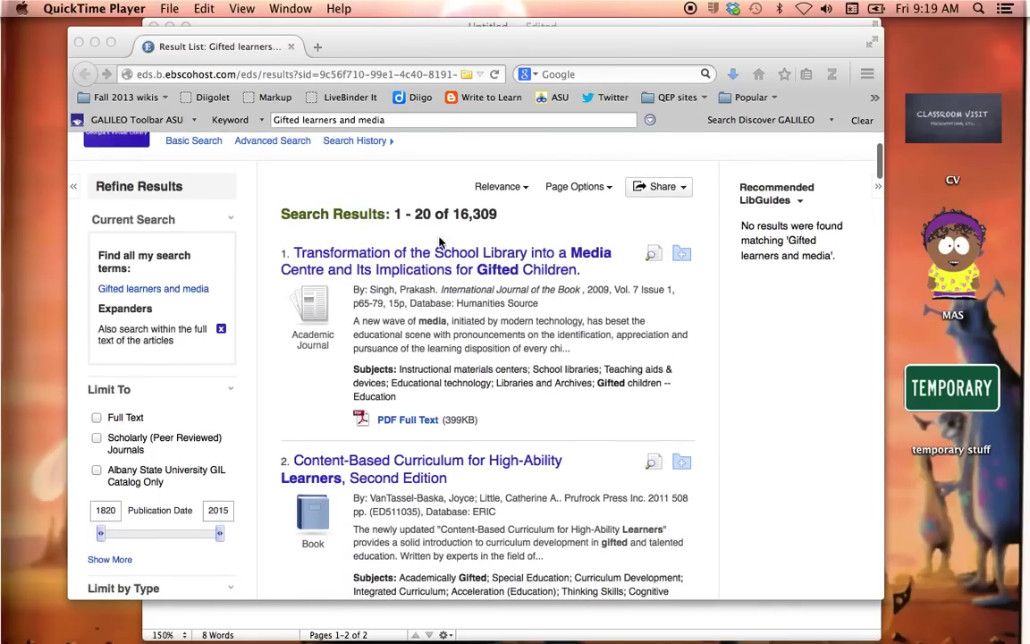
pyautogui.scroll(-8, 358, 340)
pyautogui.scroll(10, 361, 315)
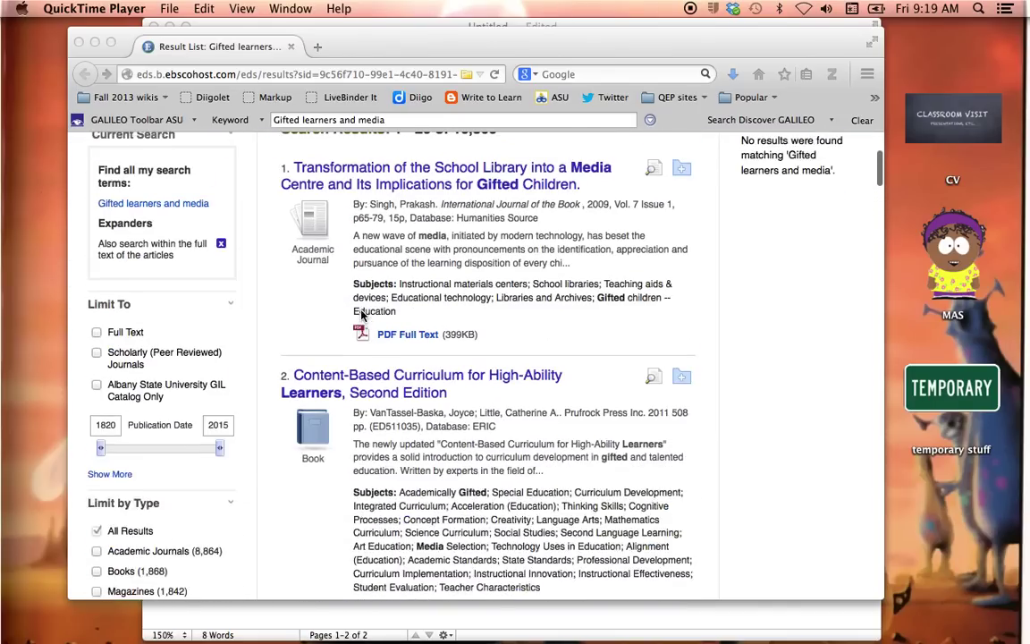
pyautogui.click(370, 314)
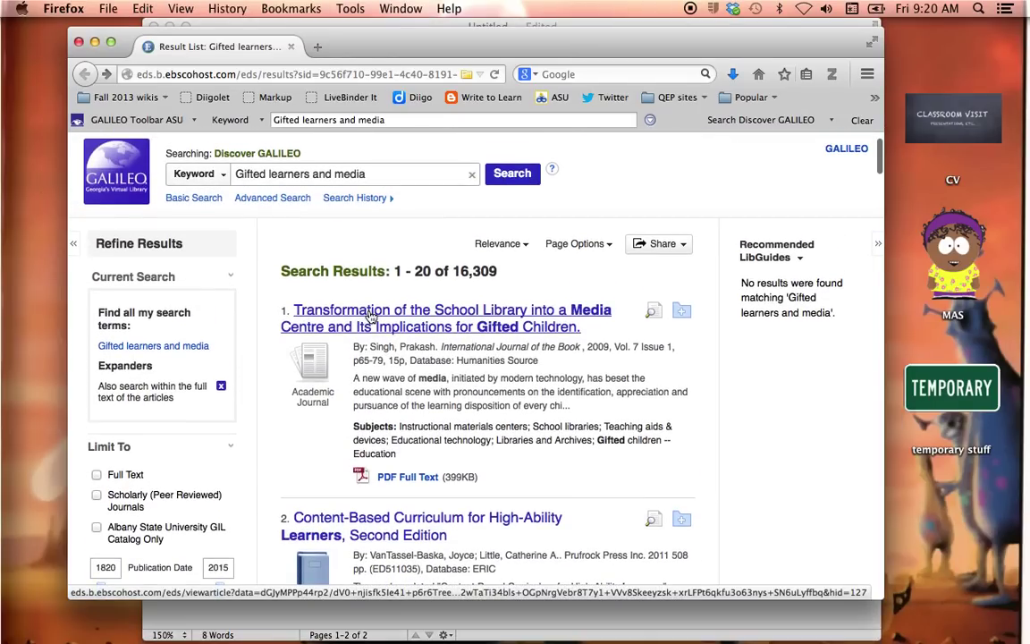
pyautogui.click(370, 315)
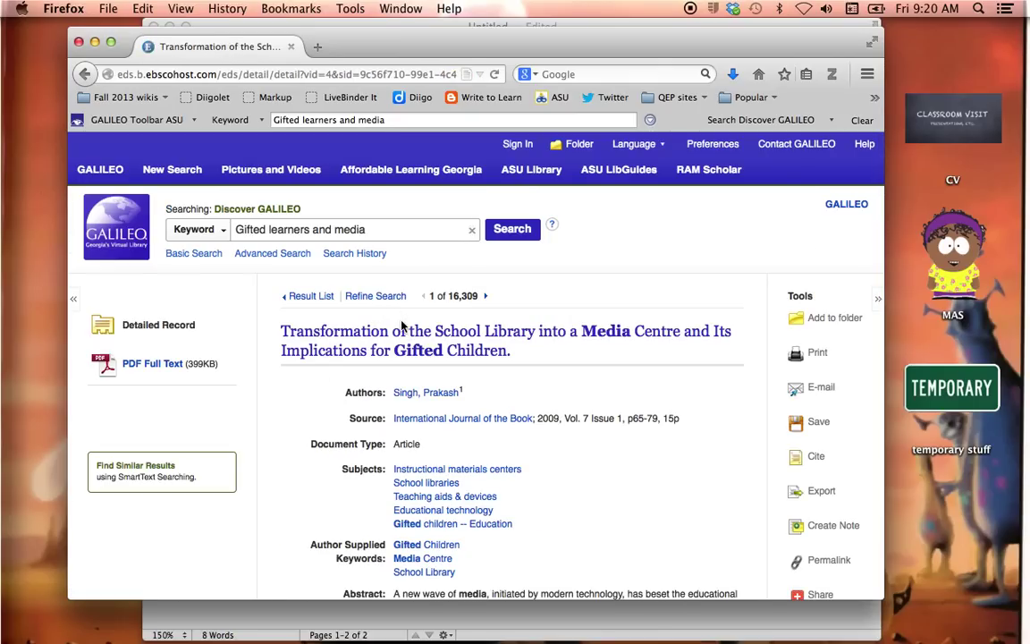
pyautogui.scroll(-5, 402, 327)
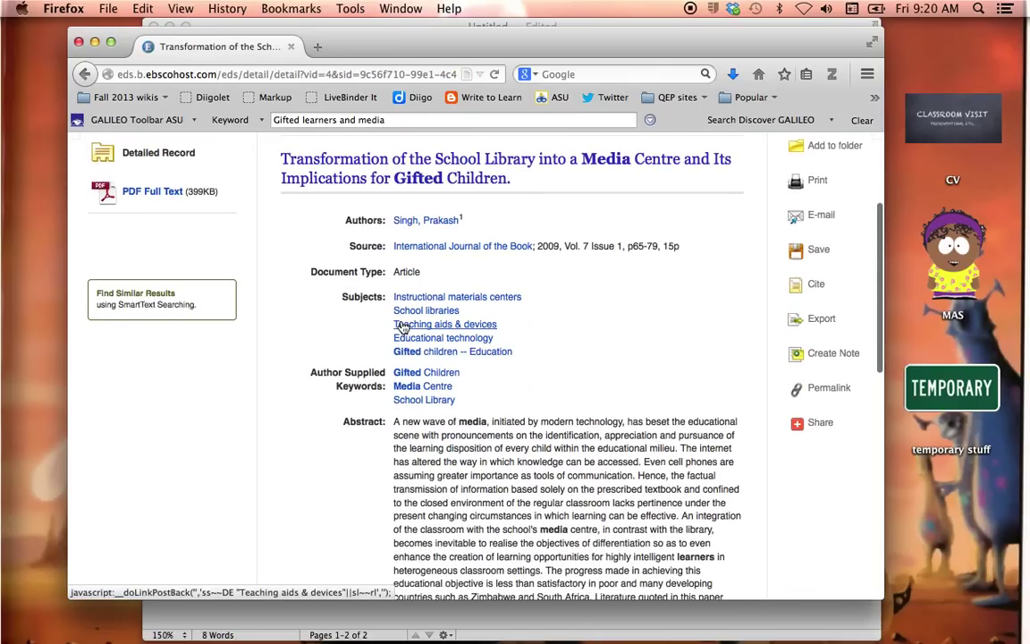
pyautogui.click(816, 286)
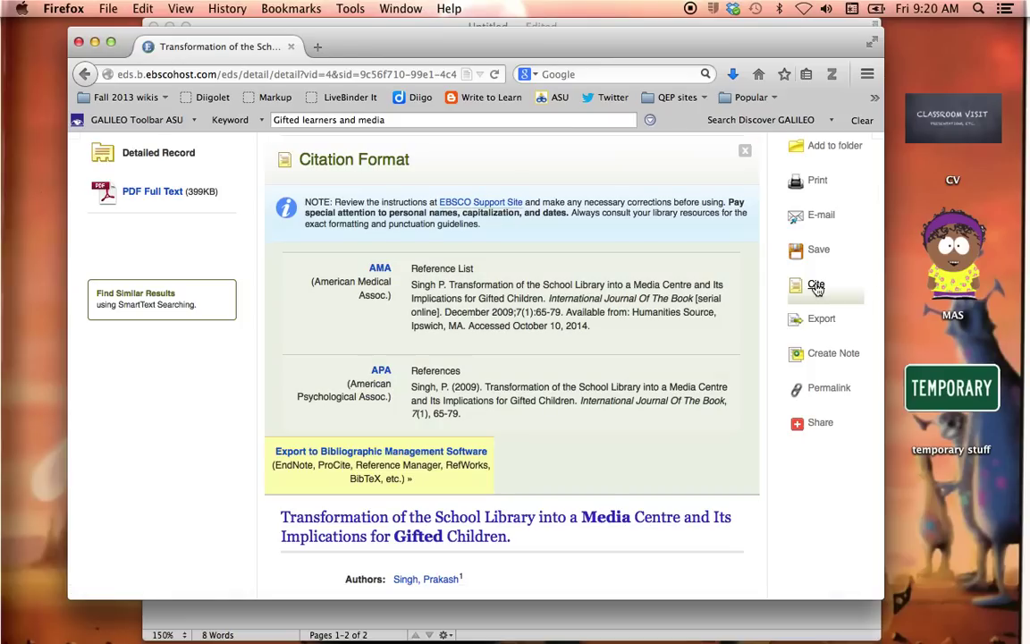
# Step: Copy the school-library article's APA citation and bring the Pages References document forward
pyautogui.scroll(-10, 524, 282)
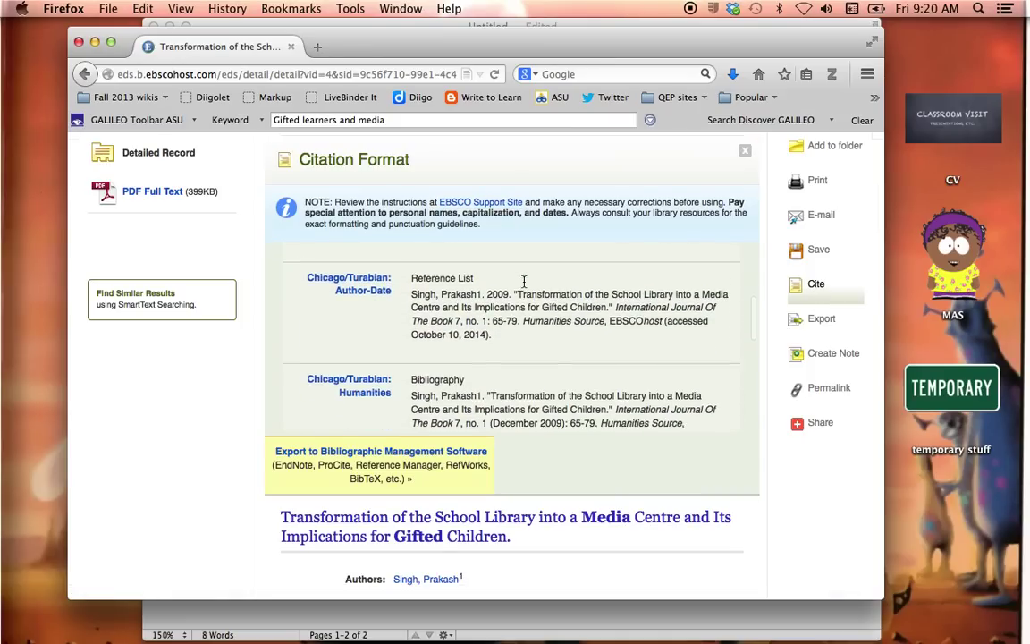
pyautogui.scroll(-4, 524, 282)
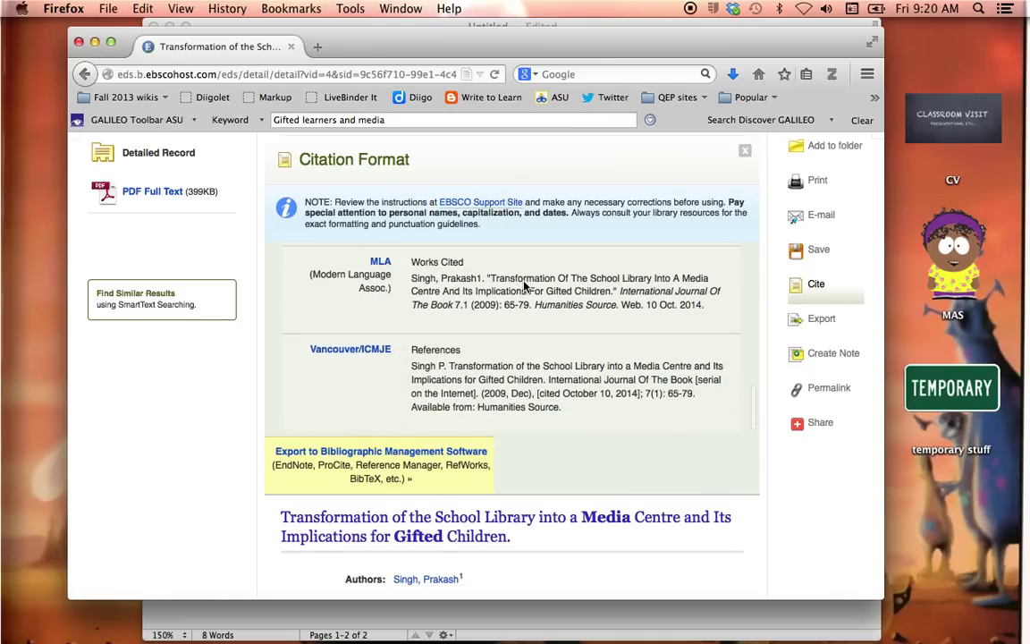
pyautogui.scroll(4, 524, 282)
pyautogui.scroll(5, 524, 282)
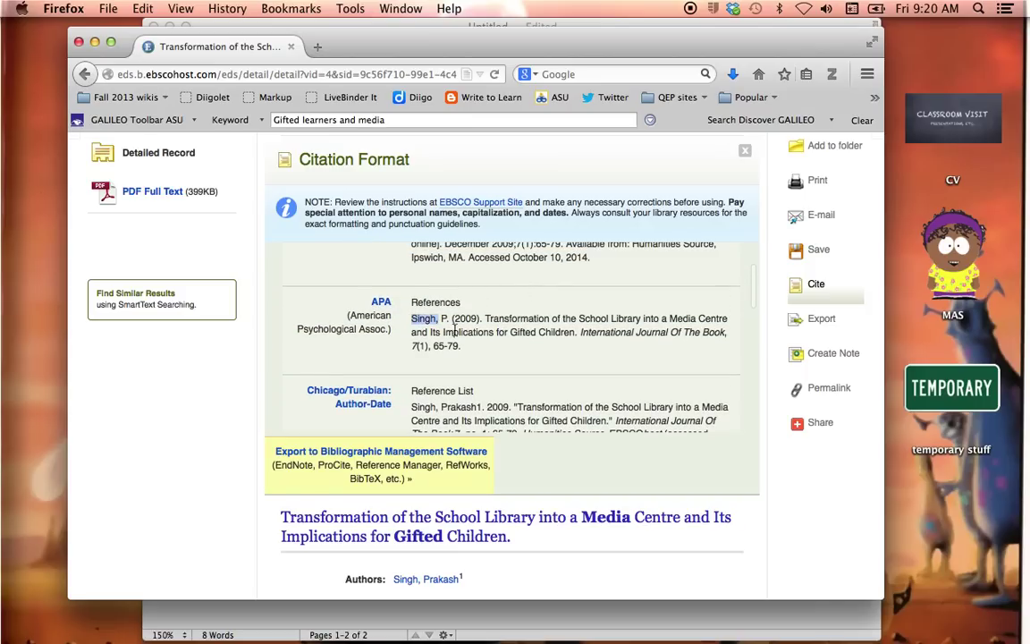
pyautogui.moveTo(412, 317); pyautogui.dragTo(488, 351)
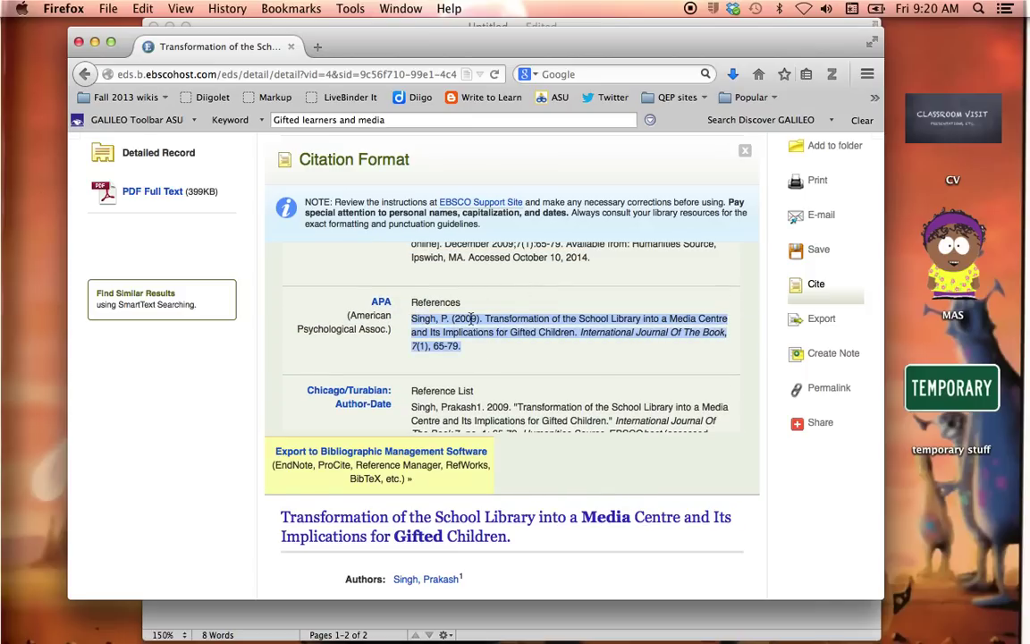
pyautogui.rightClick(471, 319)
pyautogui.click(489, 332)
pyautogui.click(765, 614)
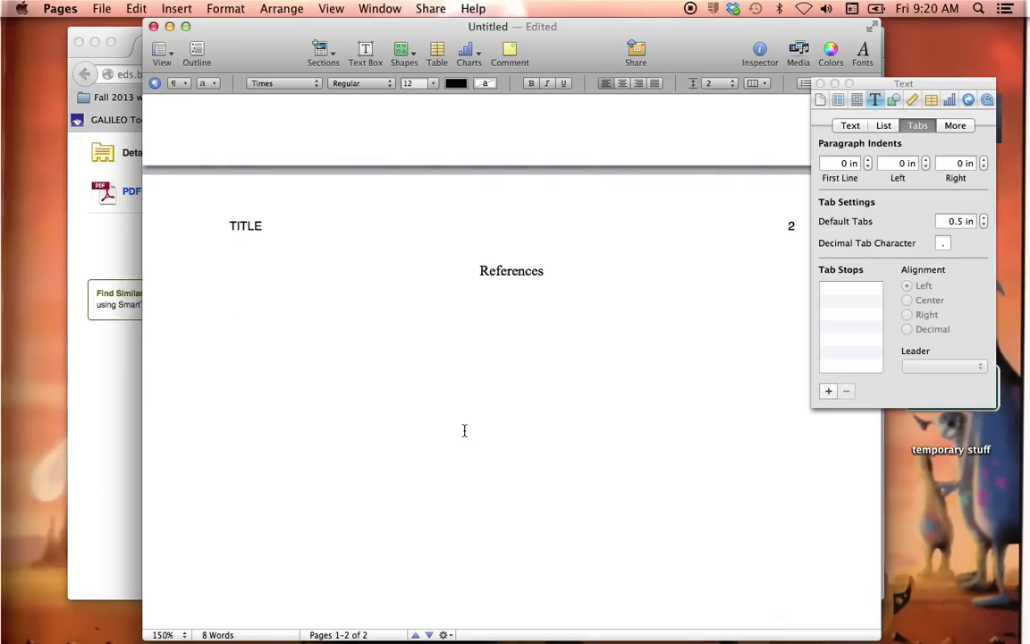
# Step: Paste the APA citation under References and set its line spacing to double
pyautogui.press('super+v')
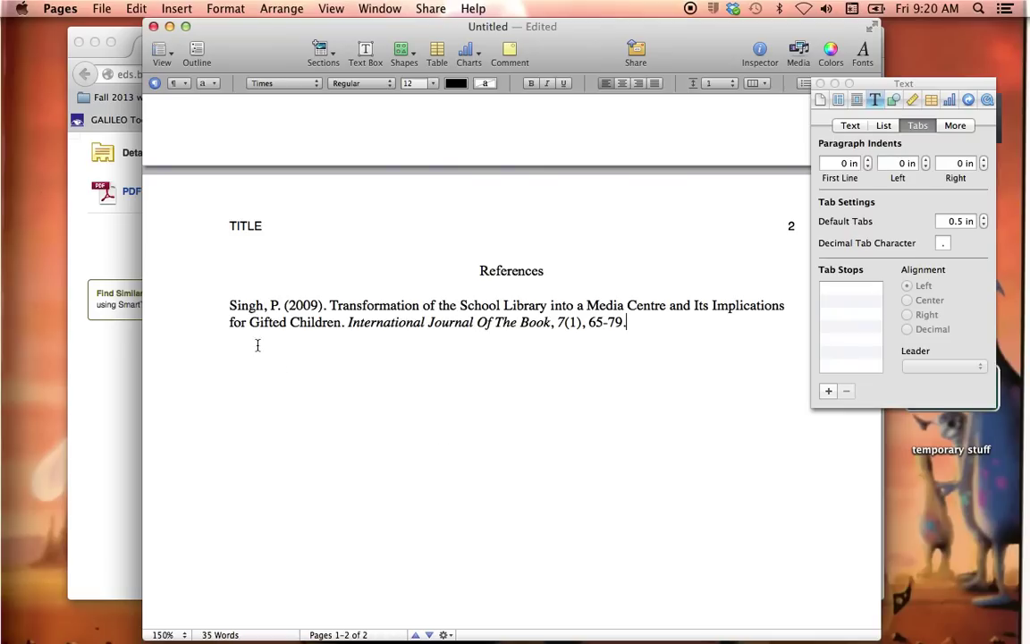
pyautogui.moveTo(229, 306); pyautogui.dragTo(666, 329)
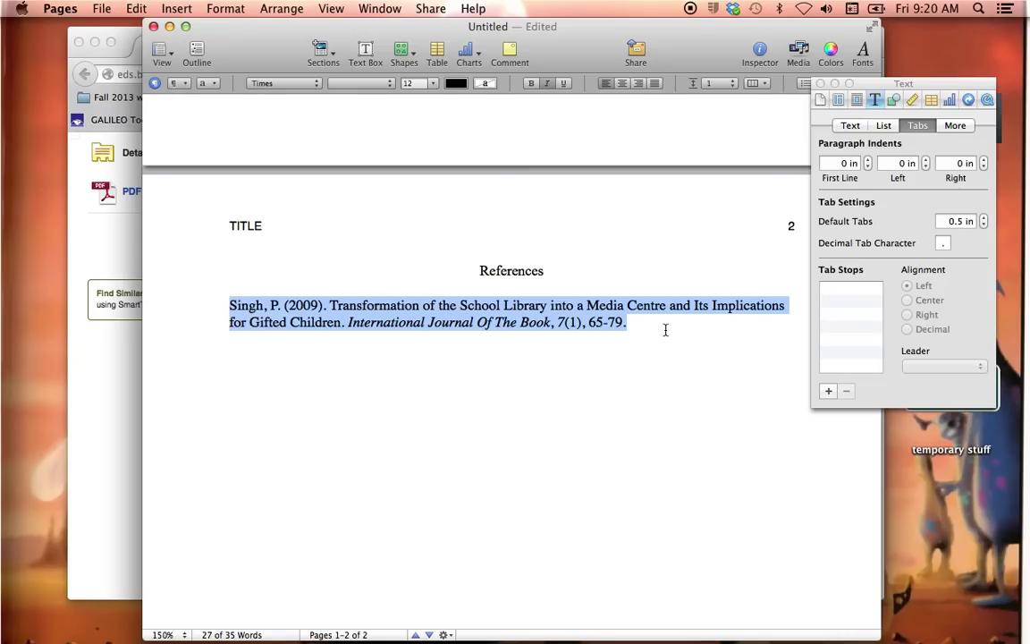
pyautogui.click(729, 84)
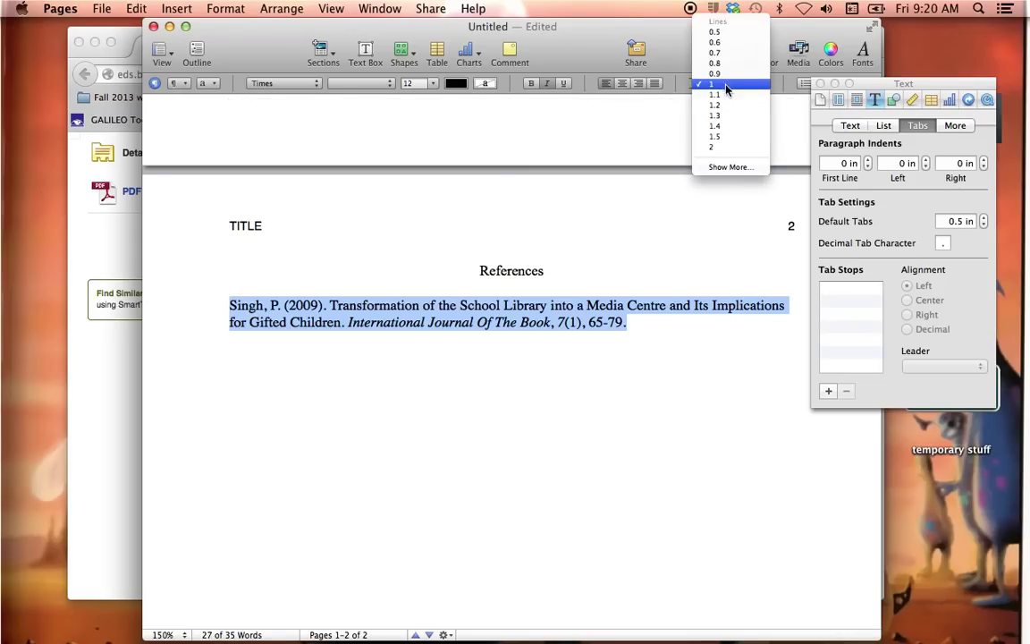
pyautogui.click(712, 149)
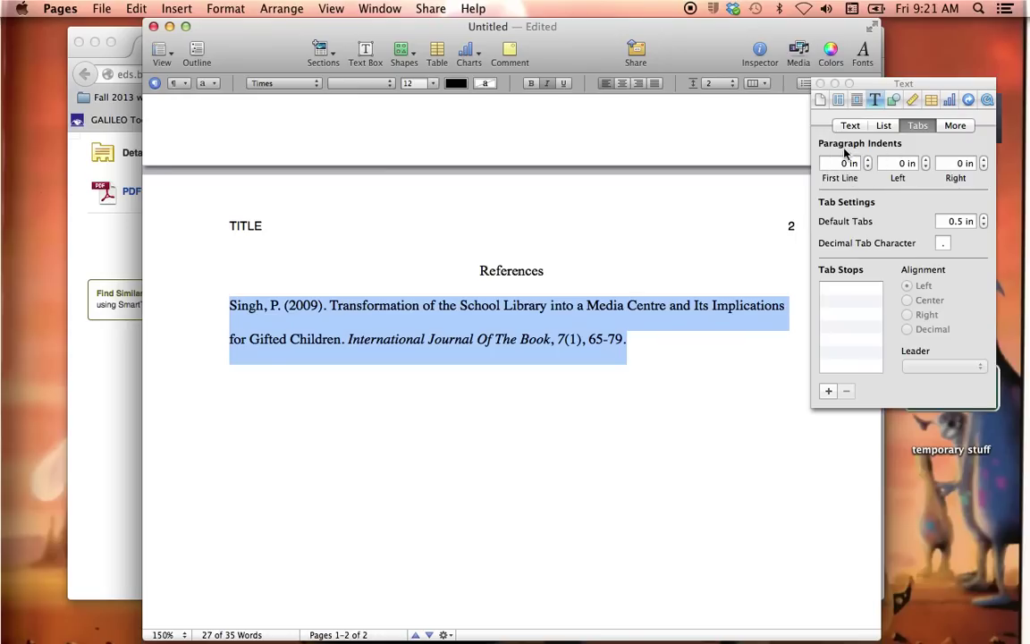
# Step: Give the citation a 0.25 in hanging indent and start a new paragraph below it
pyautogui.click(925, 160)
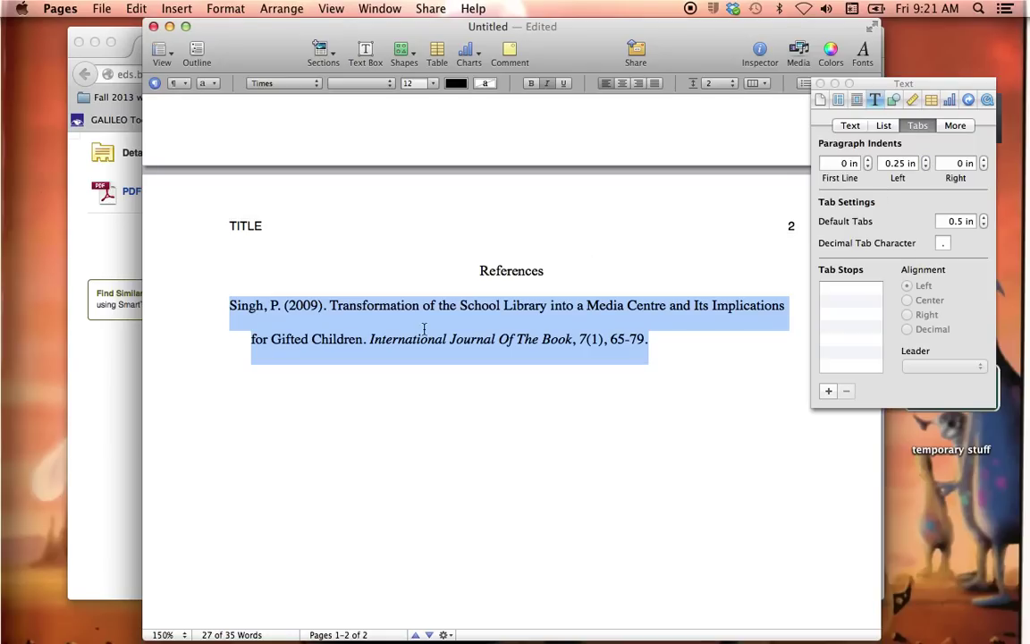
pyautogui.click(679, 346)
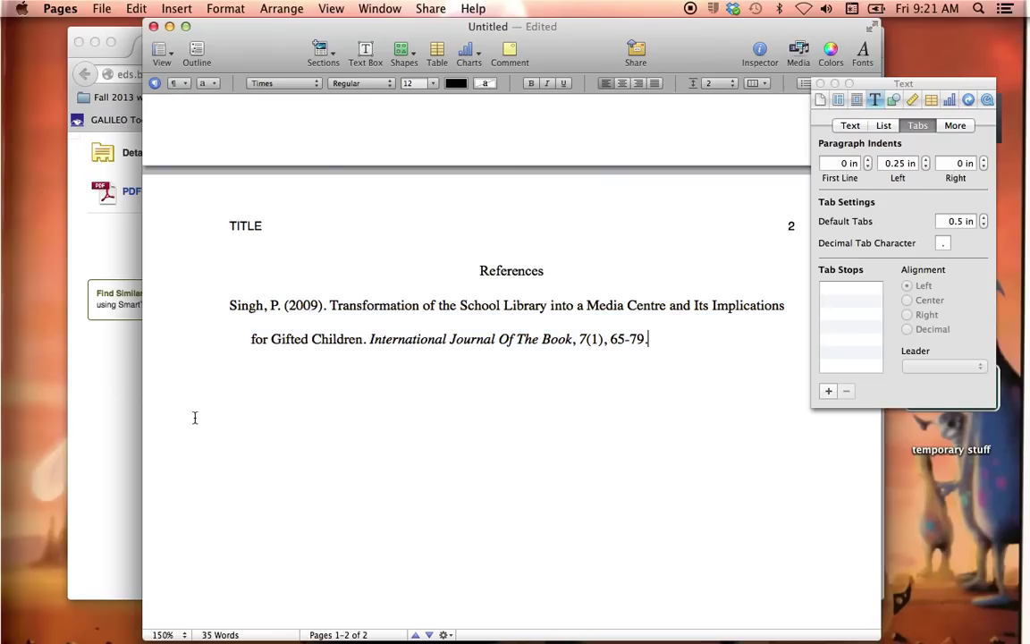
pyautogui.press('Return')
# Step: Back in GALILEO, return to the results and open the 'Media literacy at all levels' article
pyautogui.click(93, 395)
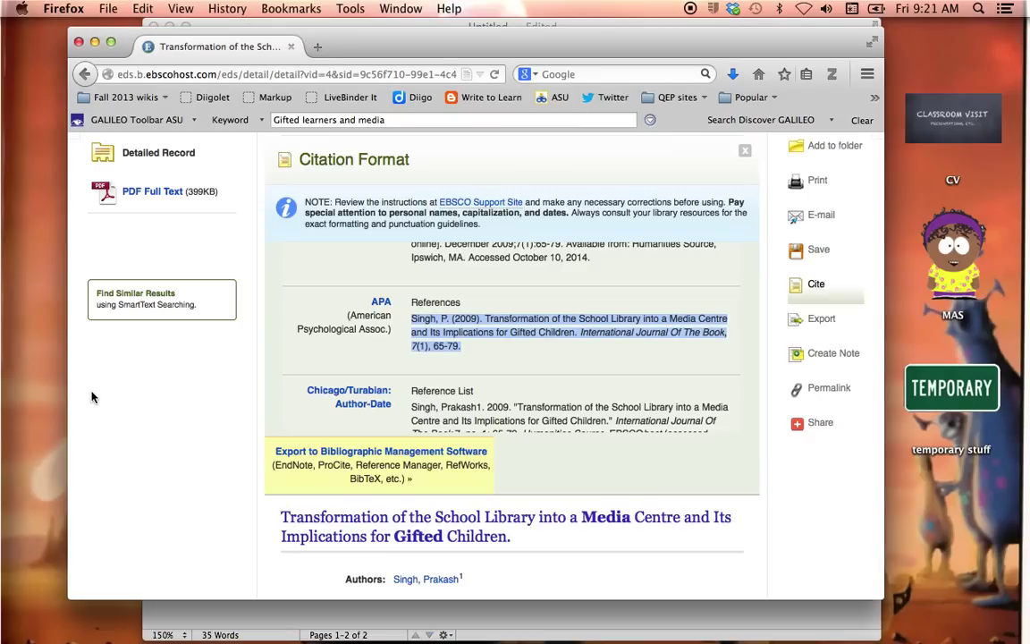
pyautogui.click(748, 154)
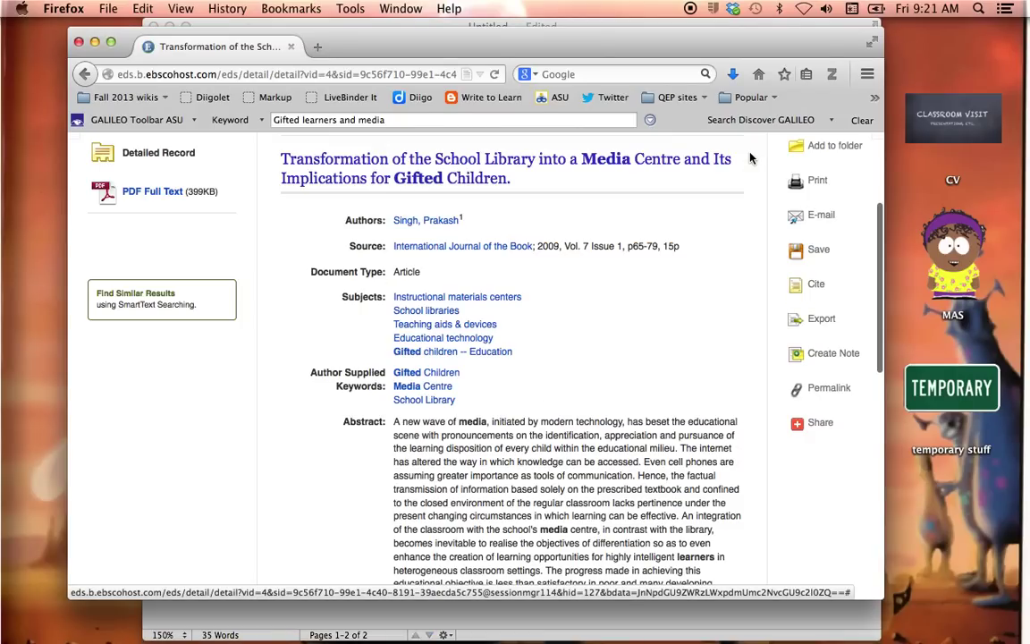
pyautogui.click(85, 75)
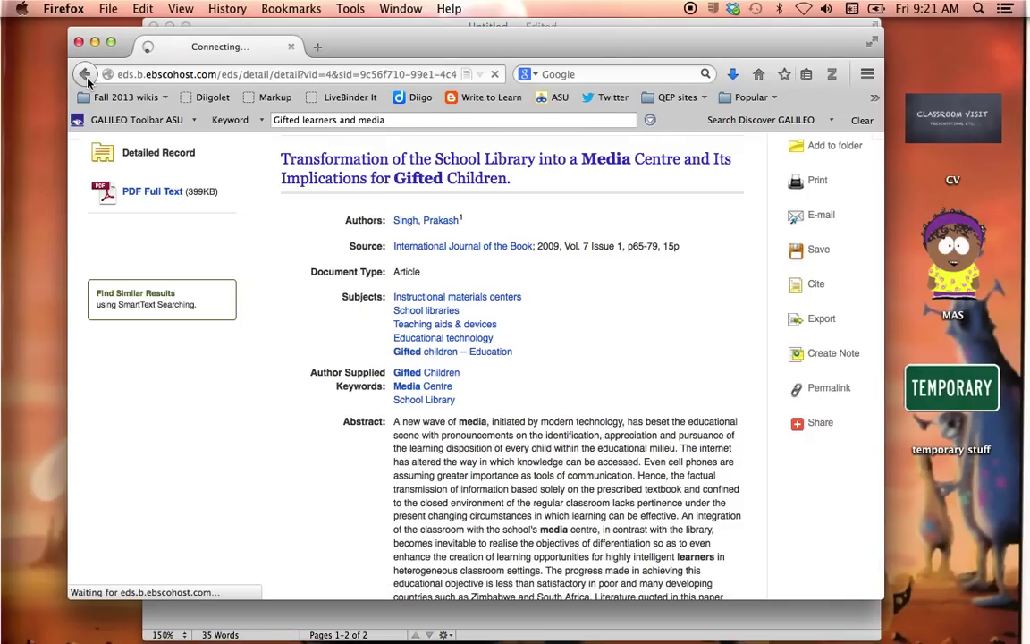
pyautogui.scroll(-3, 514, 393)
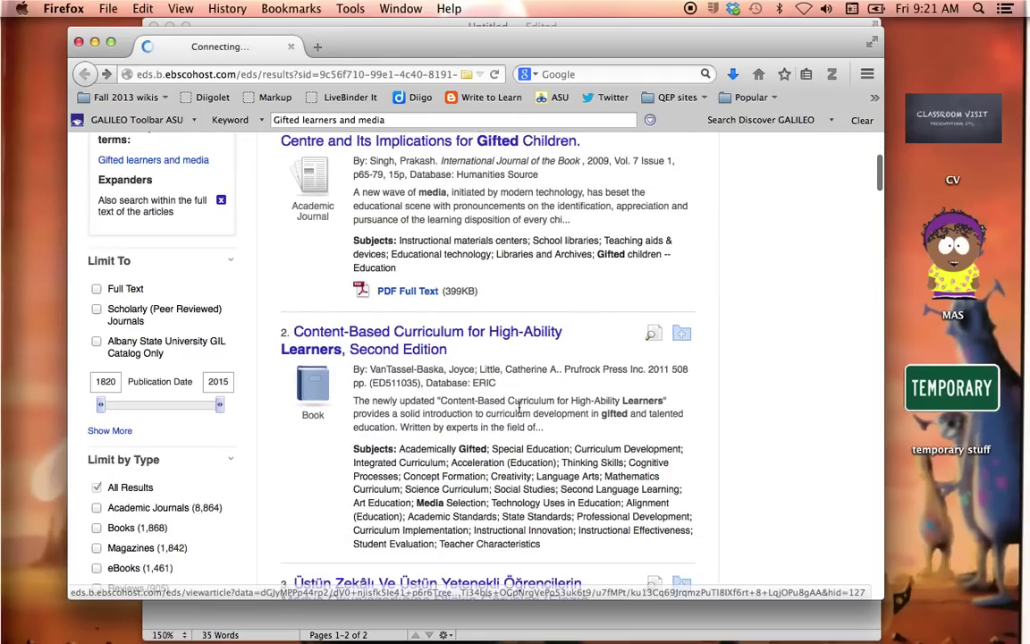
pyautogui.scroll(-10, 518, 407)
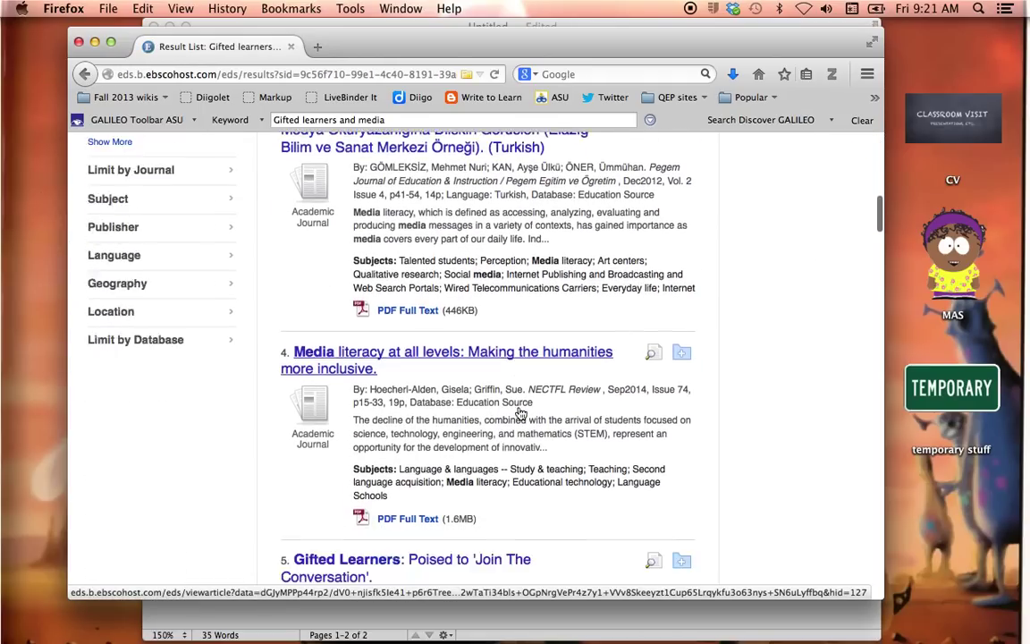
pyautogui.click(365, 329)
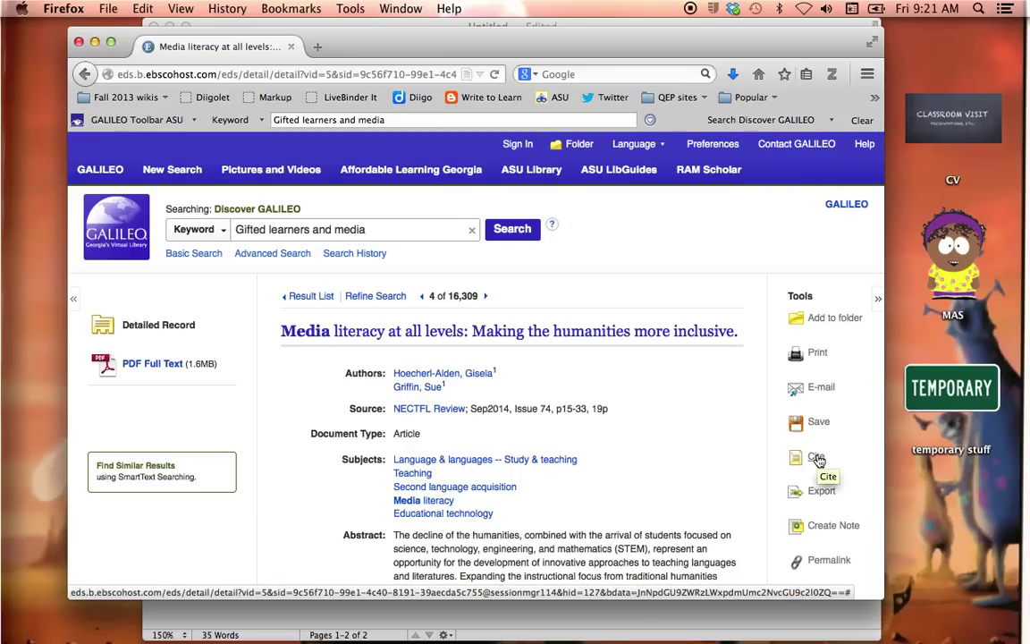
# Step: Copy the media literacy article's APA citation and switch back to Pages
pyautogui.click(817, 460)
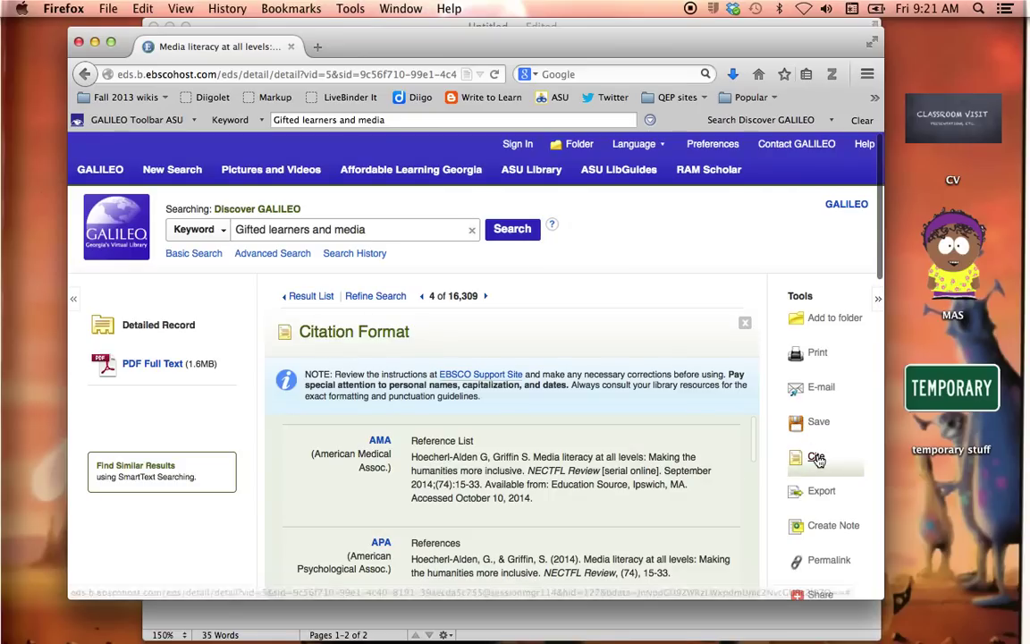
pyautogui.scroll(-4, 398, 398)
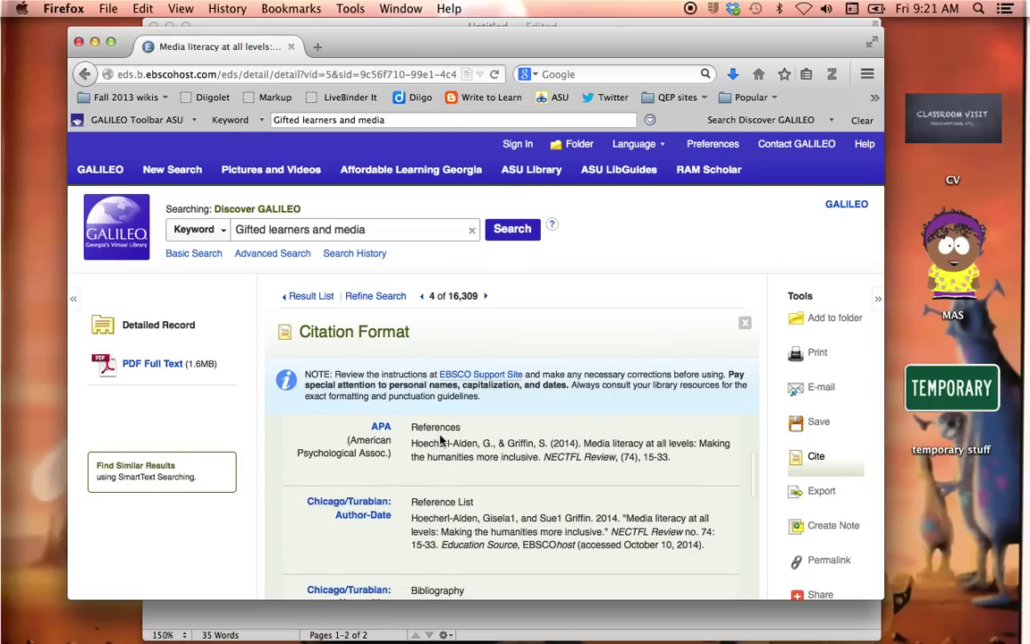
pyautogui.moveTo(411, 442); pyautogui.dragTo(673, 461)
pyautogui.rightClick(586, 453)
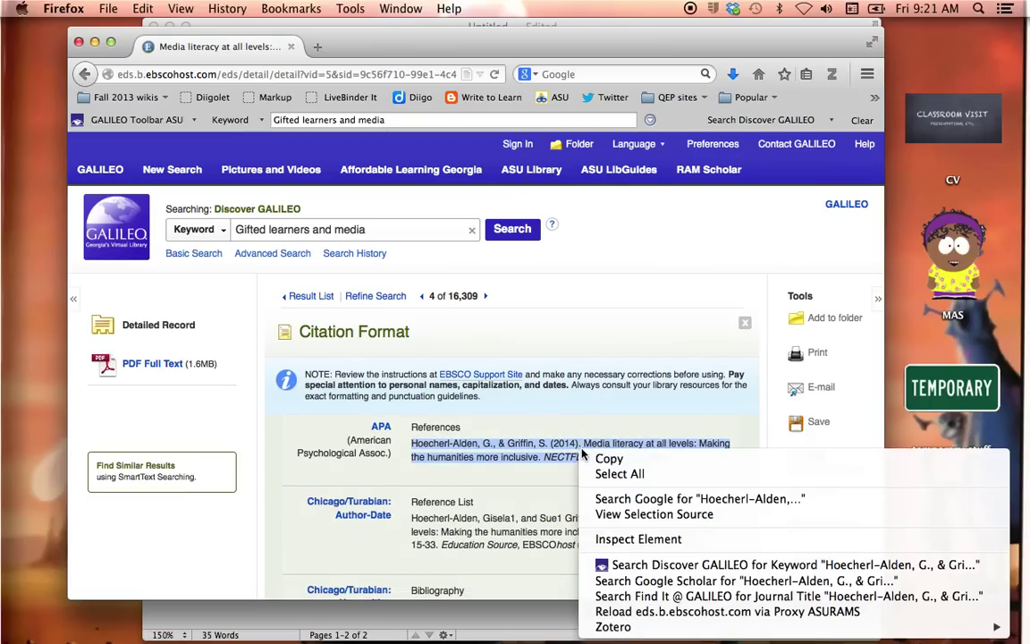
pyautogui.click(609, 459)
pyautogui.press('super+Tab')
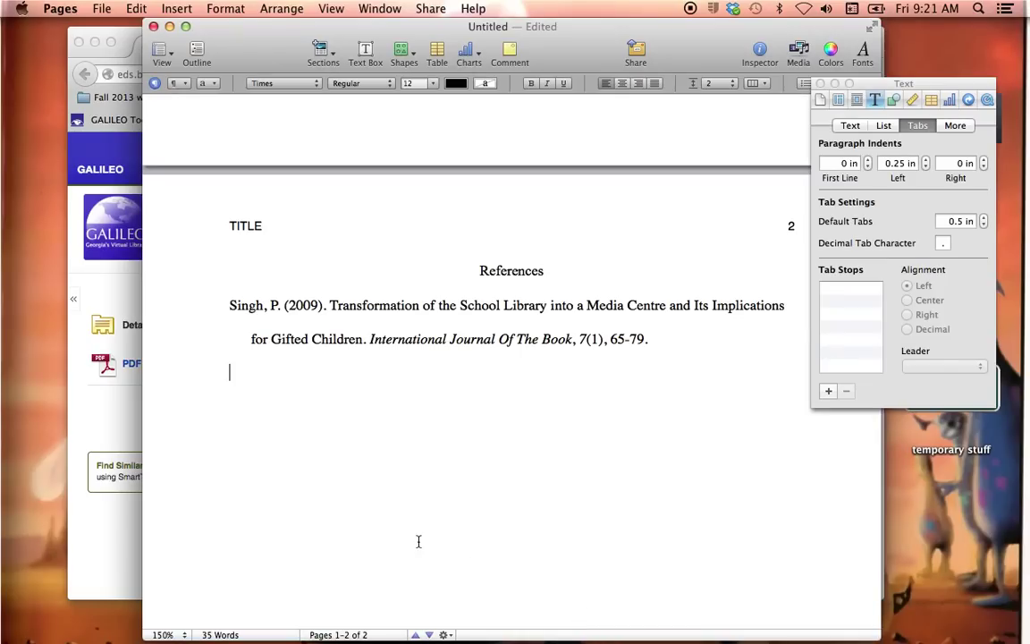
# Step: Paste the Hoecherl-Alden citation on the empty line and make it double-spaced
pyautogui.rightClick(244, 385)
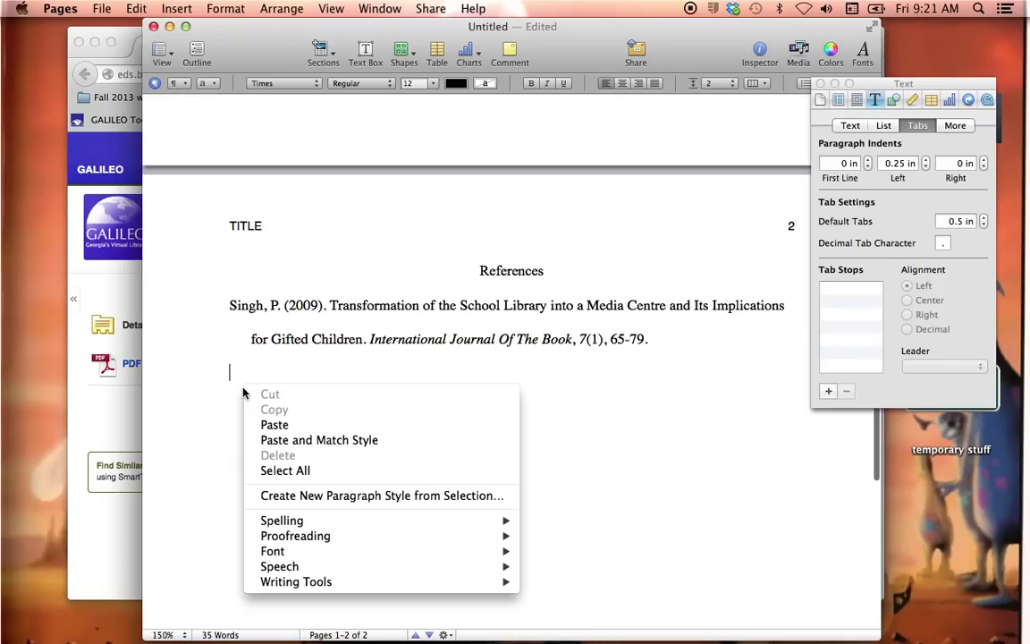
pyautogui.click(277, 427)
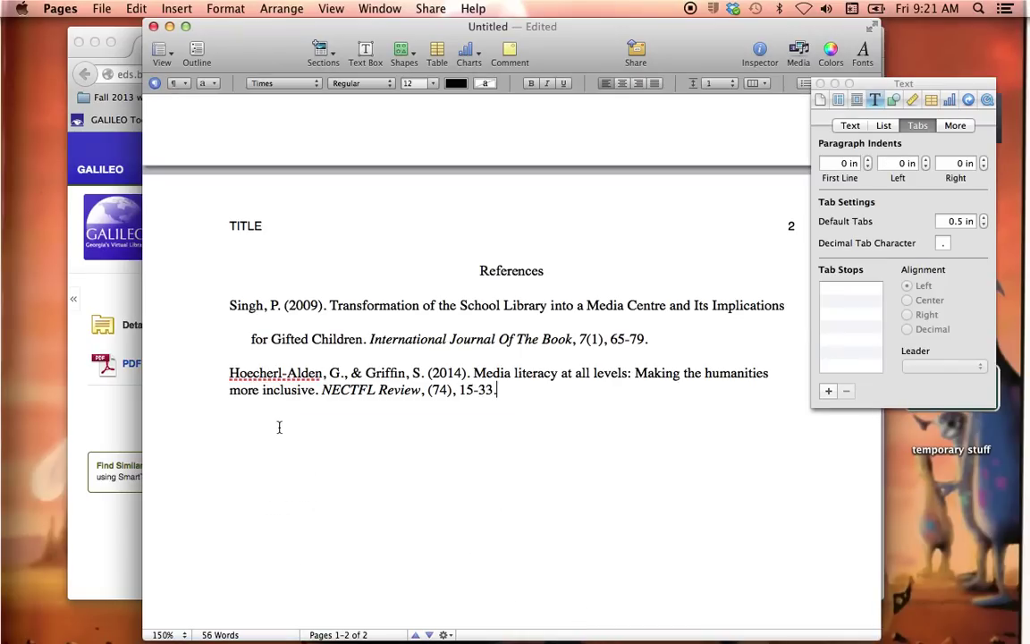
pyautogui.moveTo(230, 373); pyautogui.dragTo(591, 409)
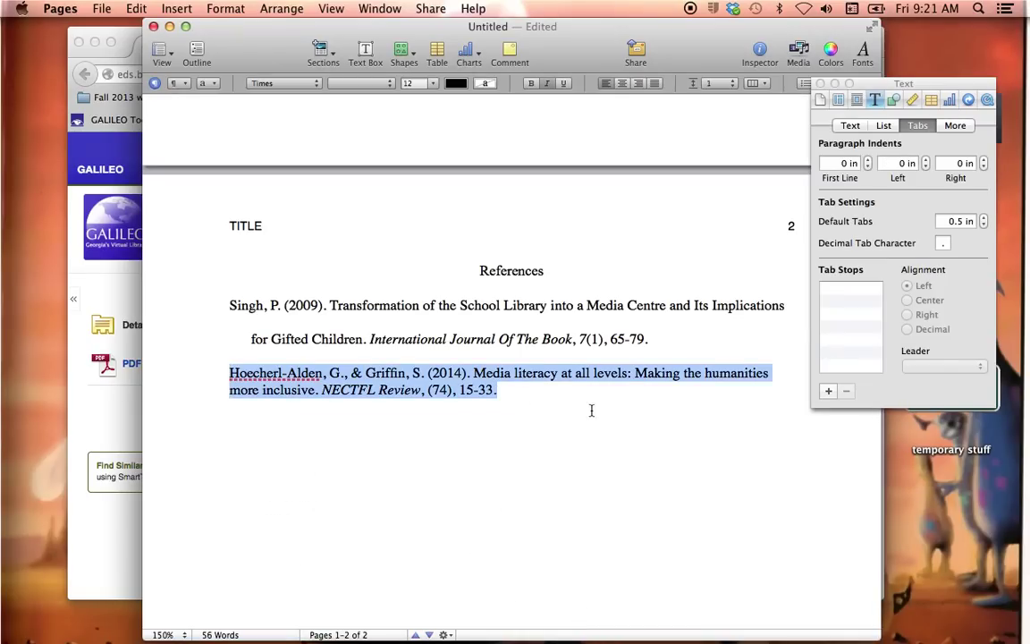
pyautogui.click(715, 83)
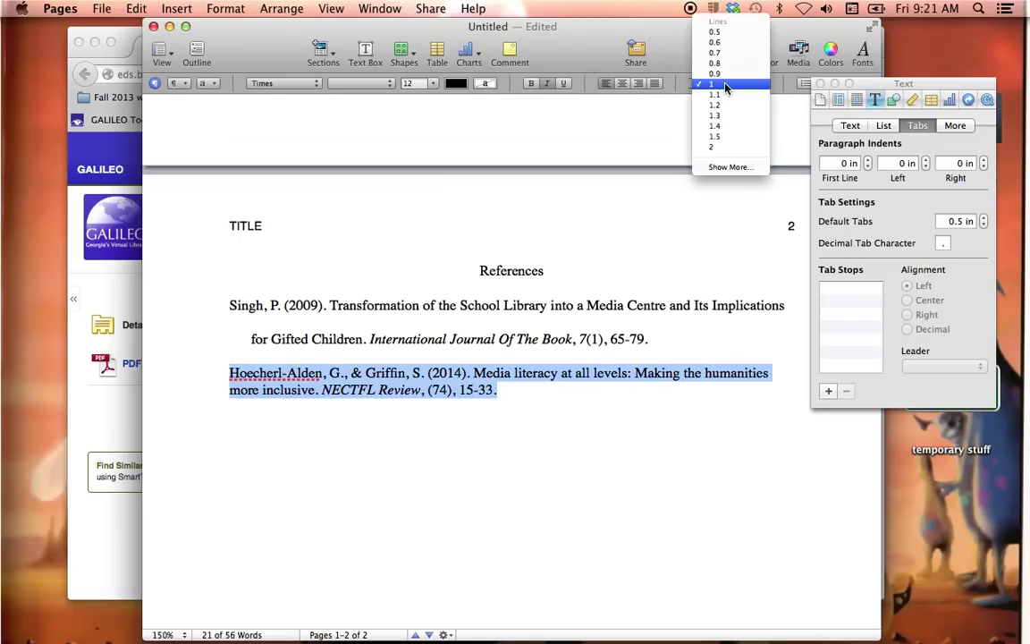
pyautogui.click(725, 148)
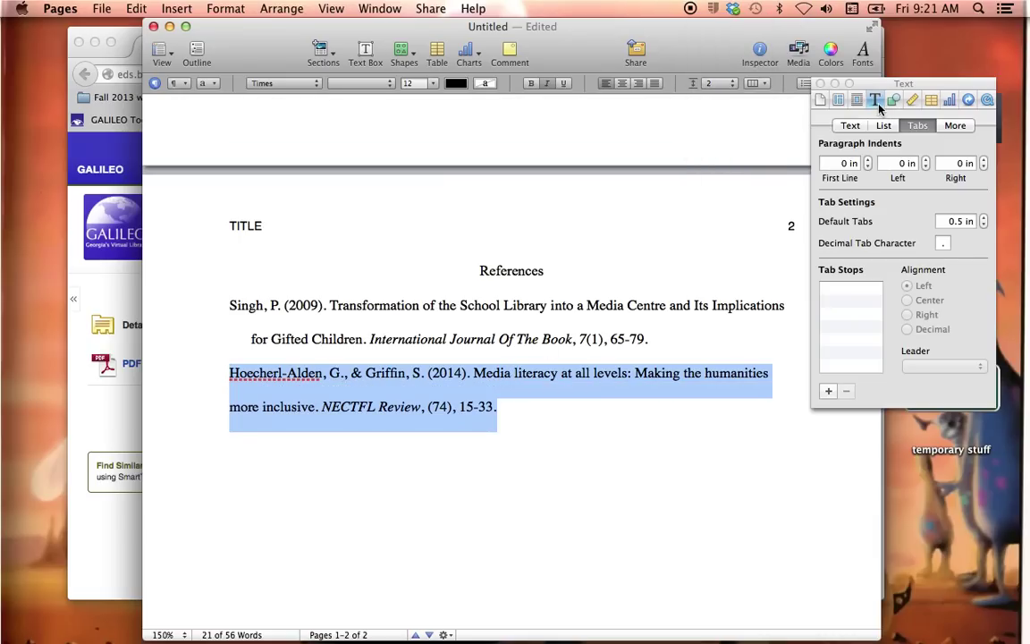
# Step: Give the Hoecherl-Alden citation a 0.25 in hanging indent
pyautogui.click(839, 101)
pyautogui.click(820, 100)
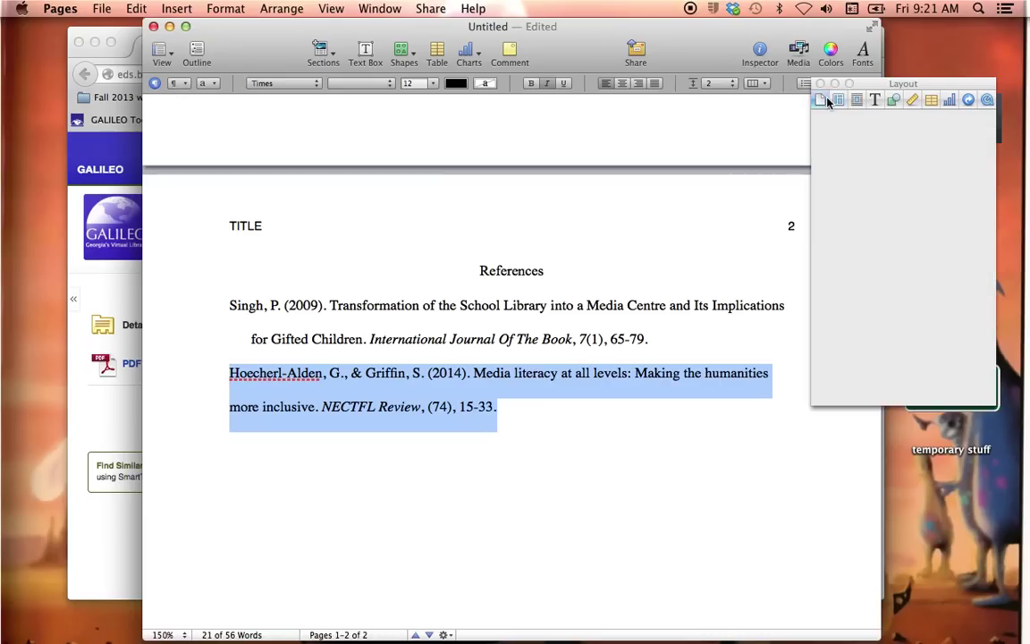
pyautogui.click(856, 101)
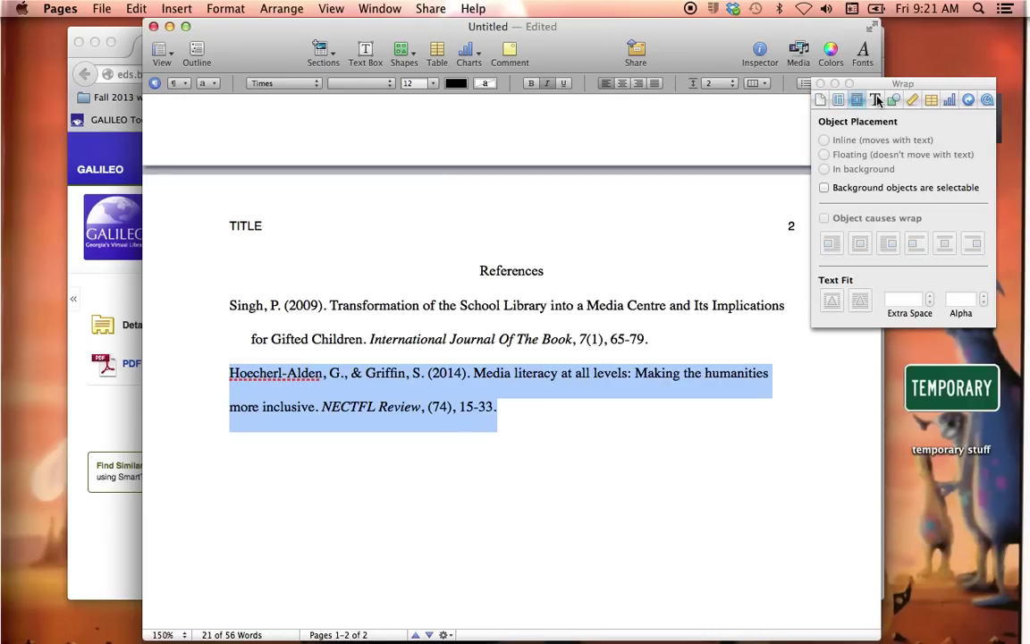
pyautogui.click(875, 100)
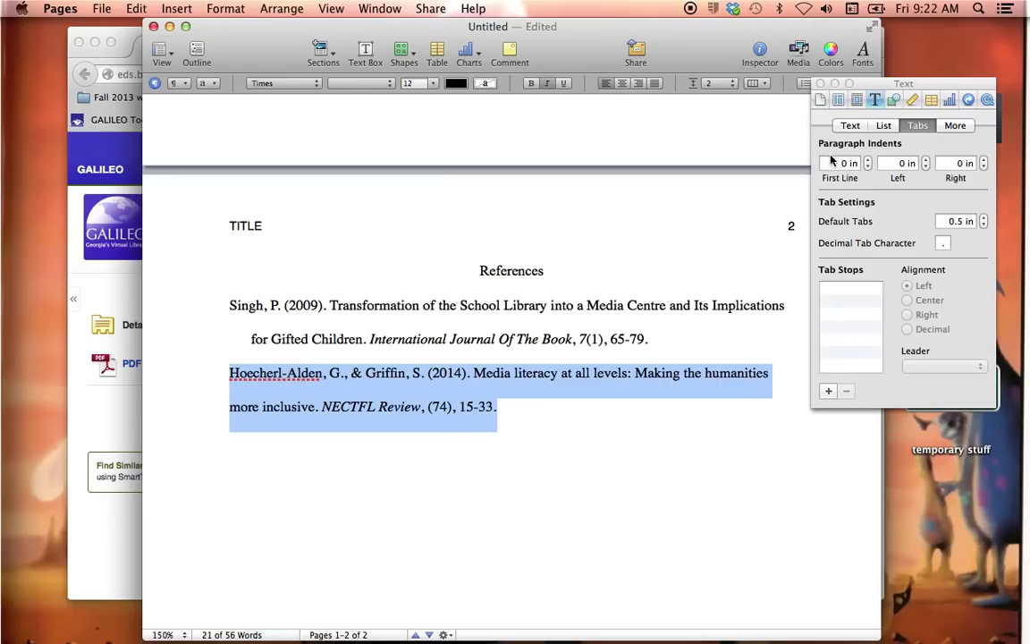
pyautogui.click(925, 161)
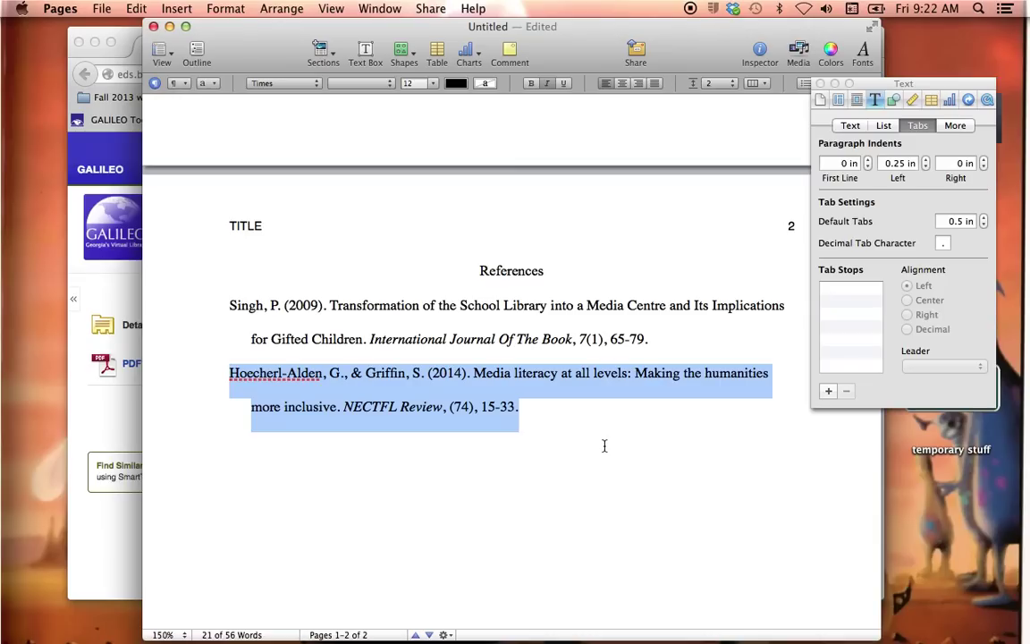
pyautogui.click(572, 435)
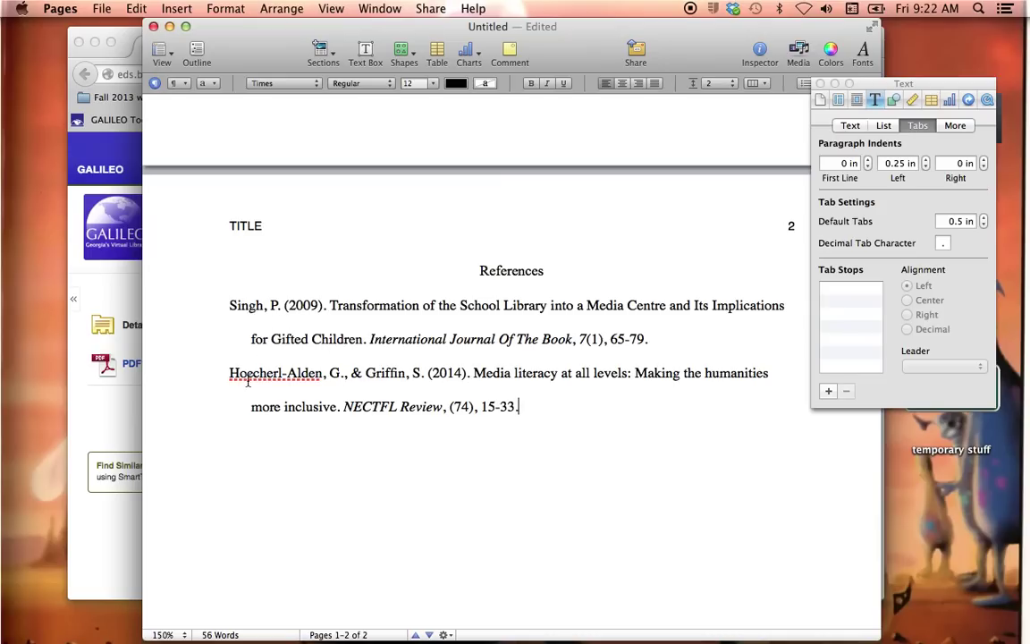
# Step: Move the Singh reference below Hoecherl-Alden as its own paragraph, then select the Singh title
pyautogui.moveTo(230, 306); pyautogui.dragTo(675, 349)
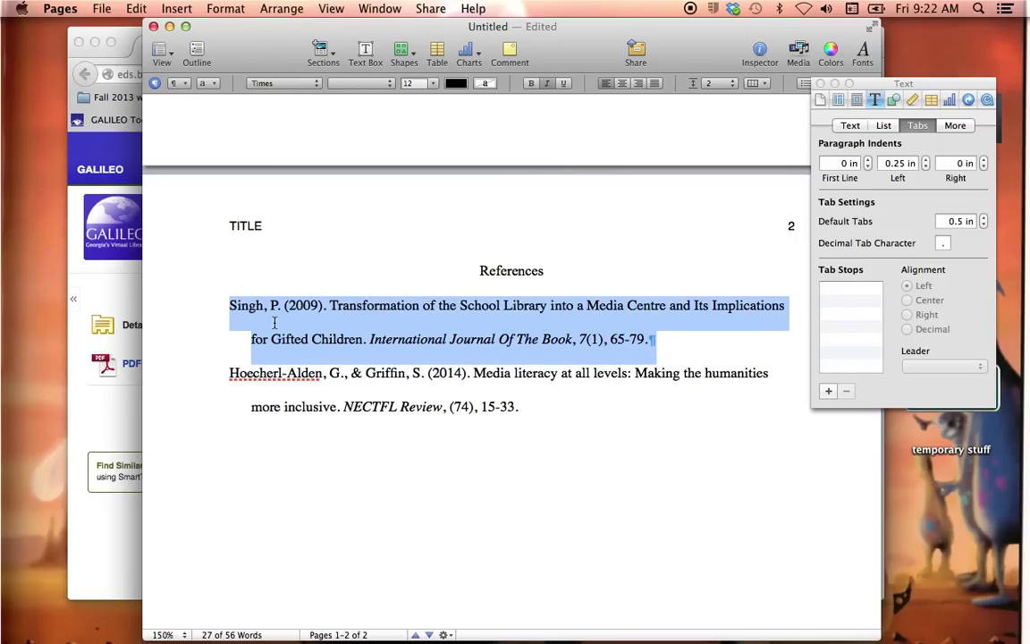
pyautogui.moveTo(274, 315); pyautogui.dragTo(300, 453)
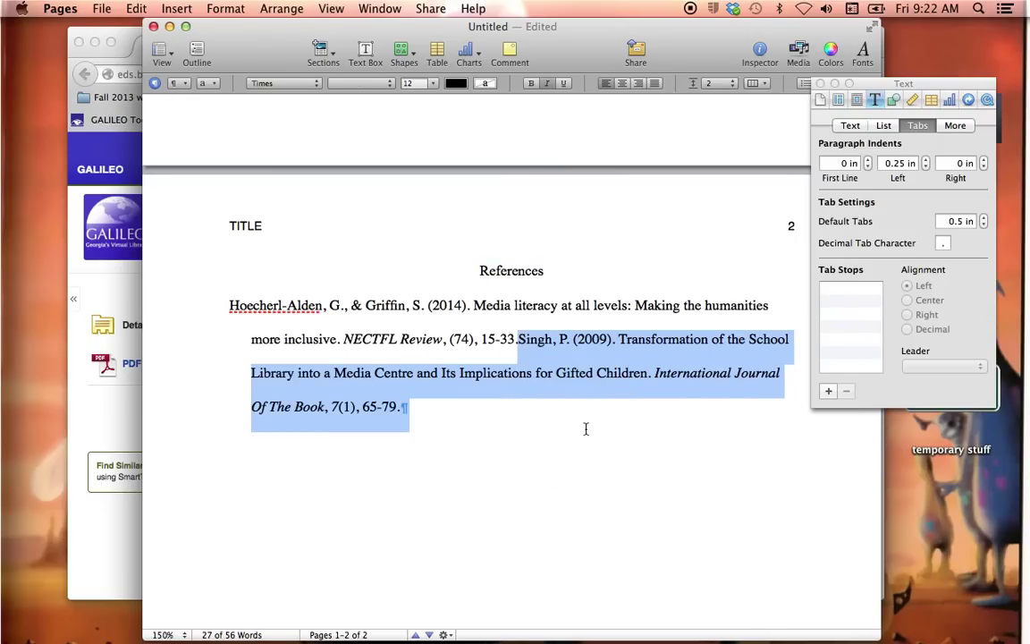
pyautogui.press('Left')
pyautogui.press('Return')
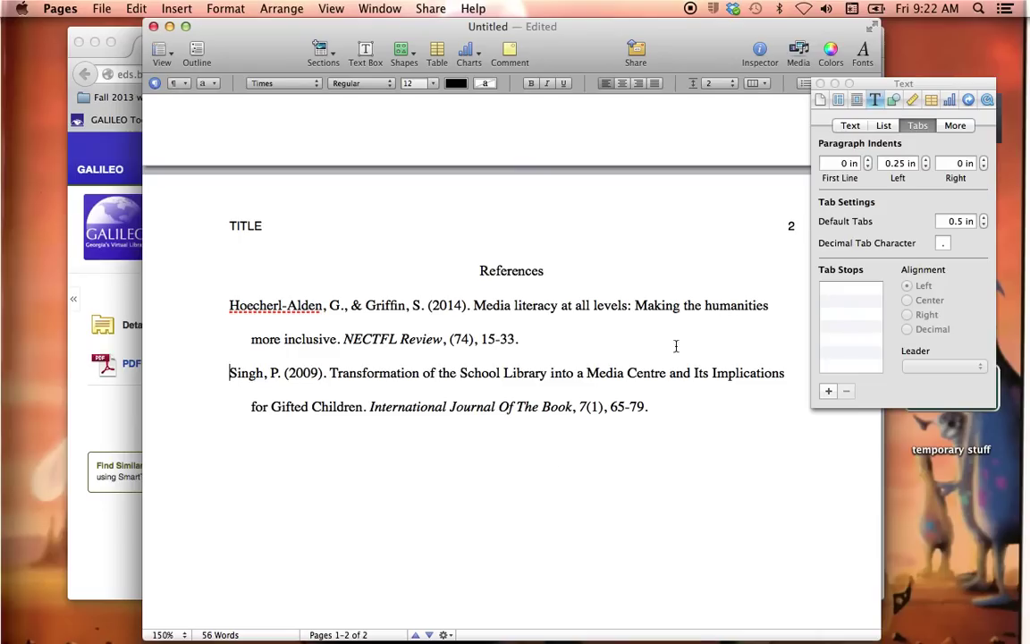
pyautogui.moveTo(329, 374); pyautogui.dragTo(363, 407)
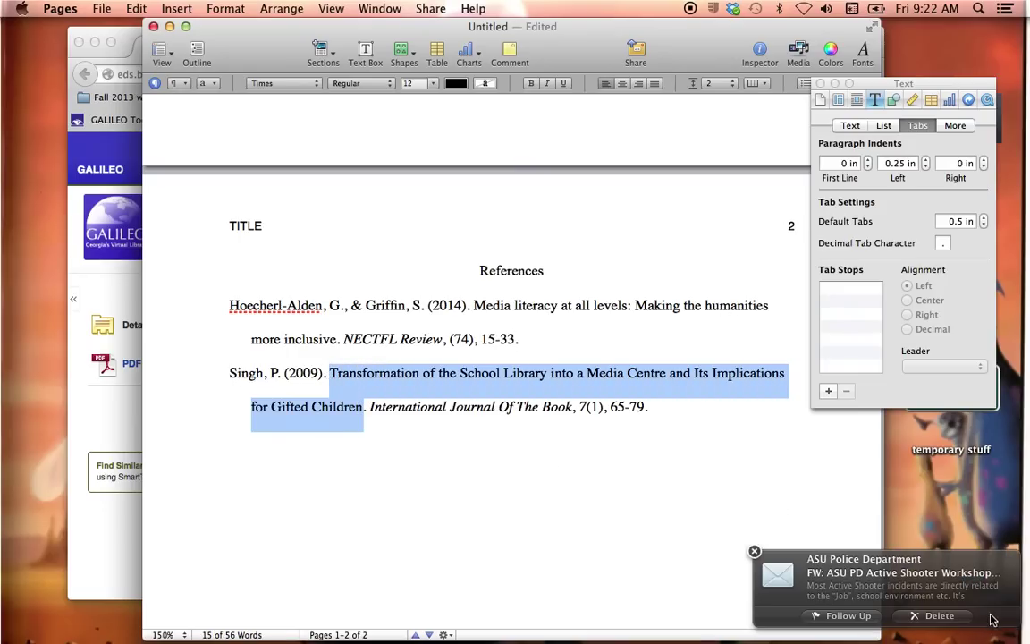
# Step: Convert the selected Singh article title to lowercase with the WordService Lowercase service
pyautogui.click(954, 623)
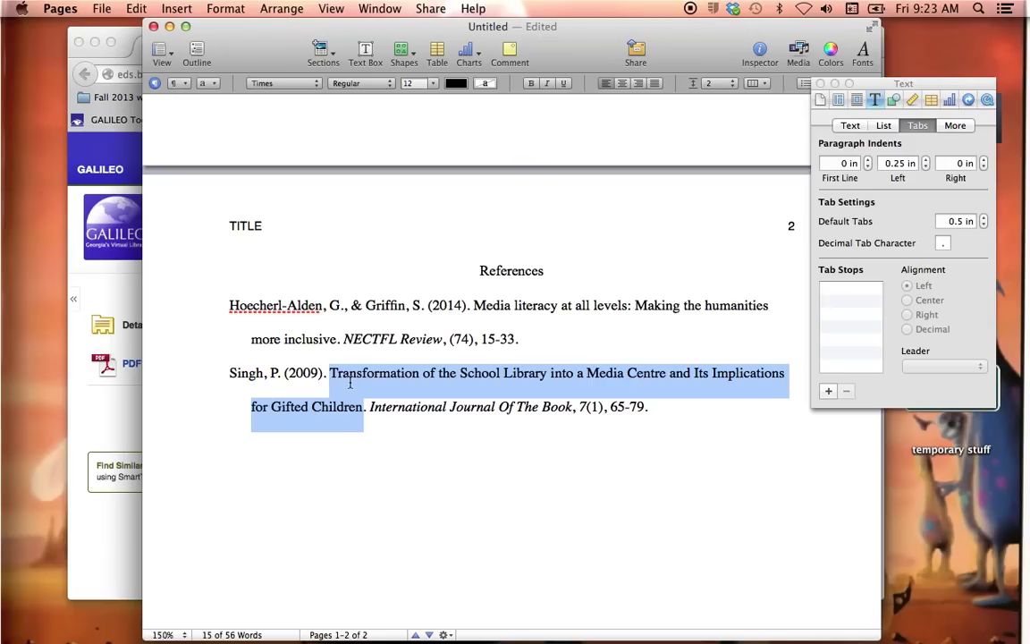
pyautogui.click(102, 8)
pyautogui.moveTo(74, 7)
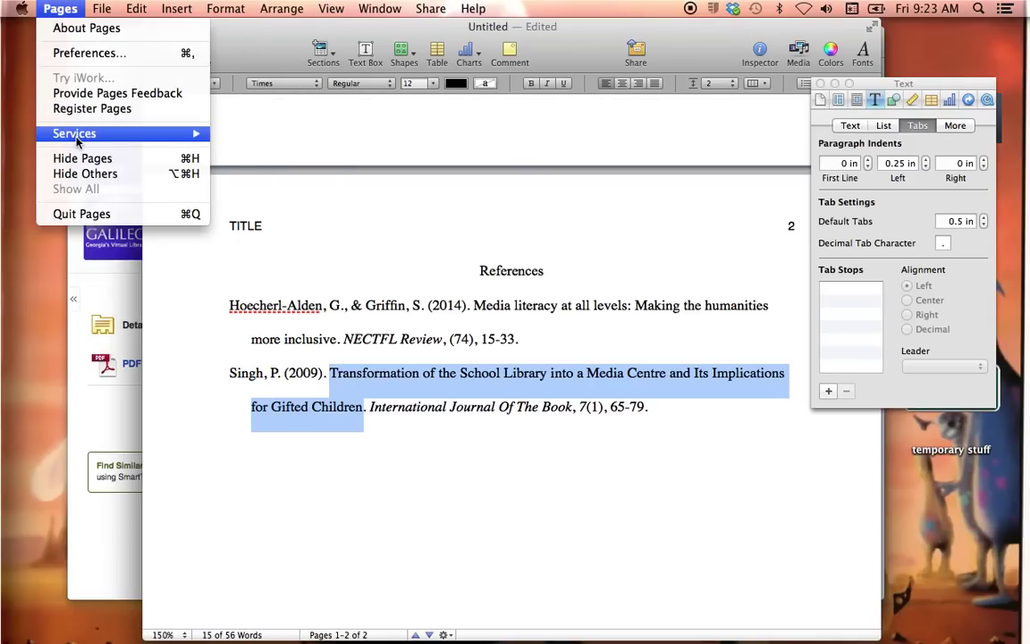
pyautogui.moveTo(77, 137)
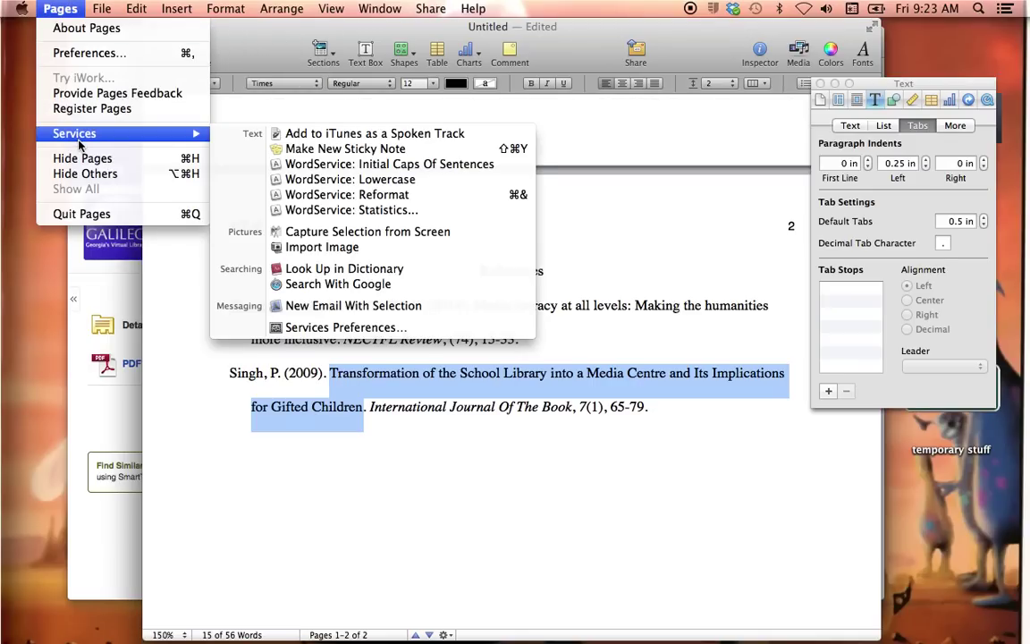
pyautogui.click(350, 165)
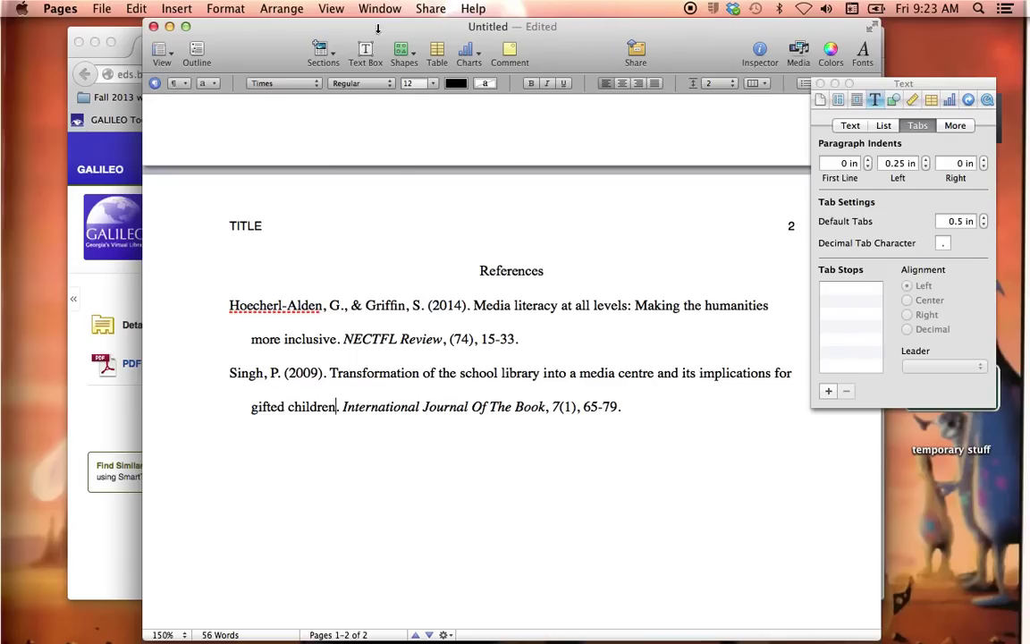
pyautogui.click(240, 12)
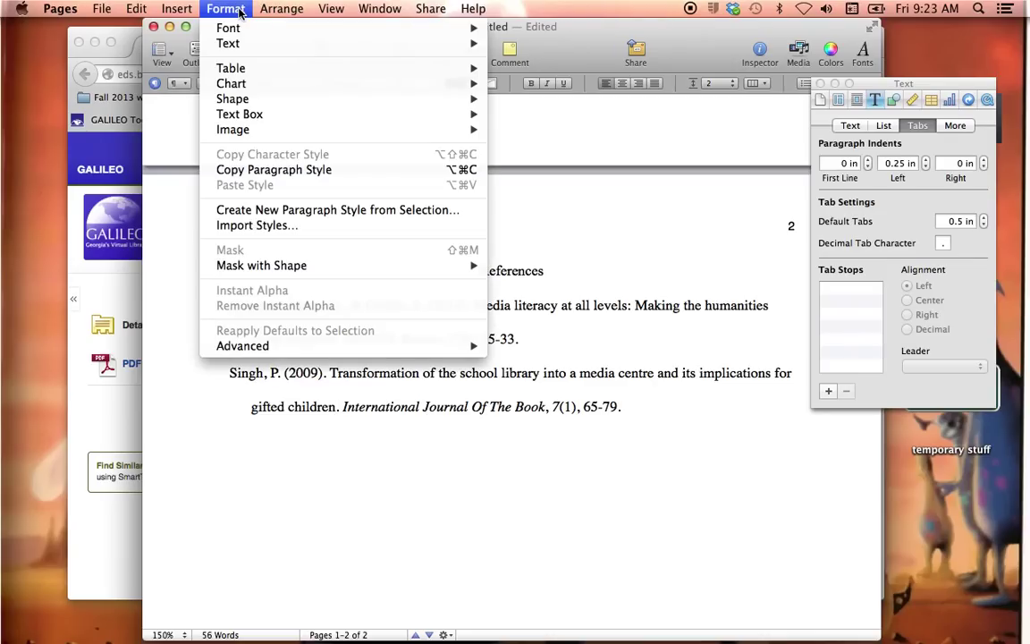
pyautogui.moveTo(390, 32)
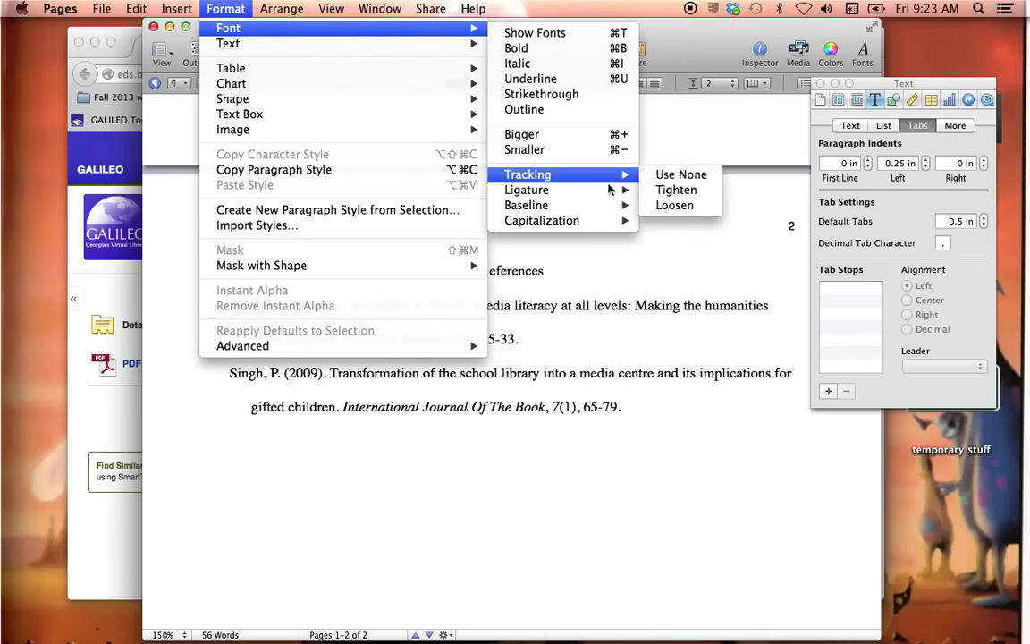
pyautogui.moveTo(605, 224)
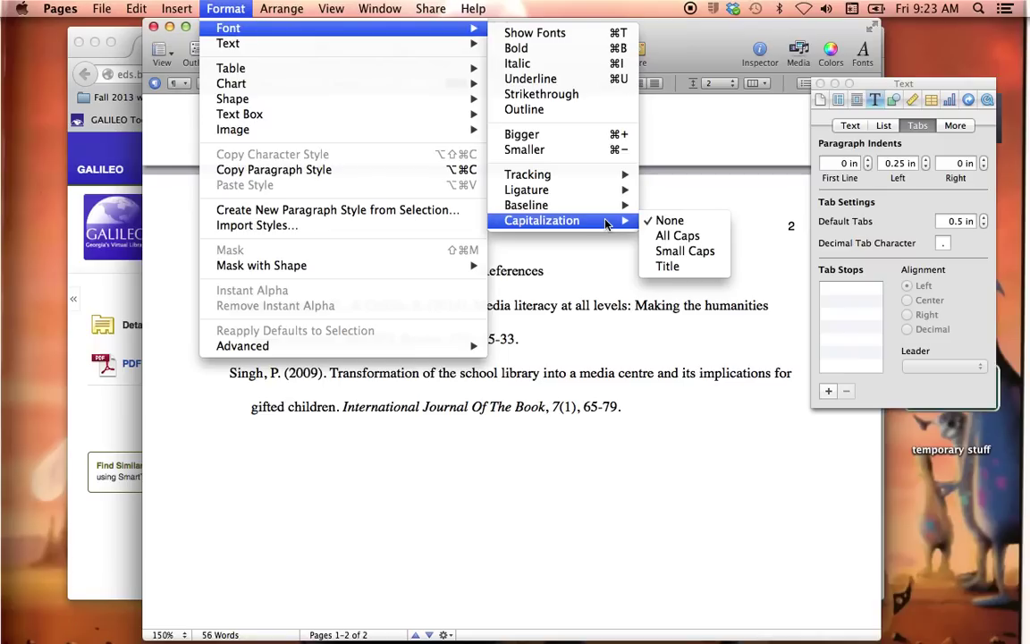
pyautogui.click(652, 428)
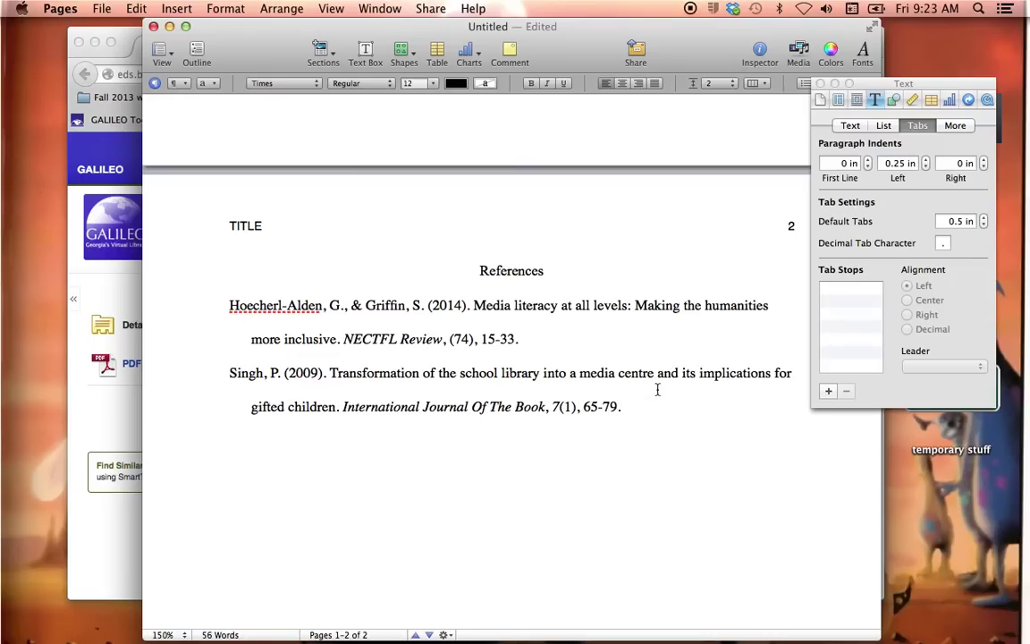
pyautogui.scroll(-2, 688, 342)
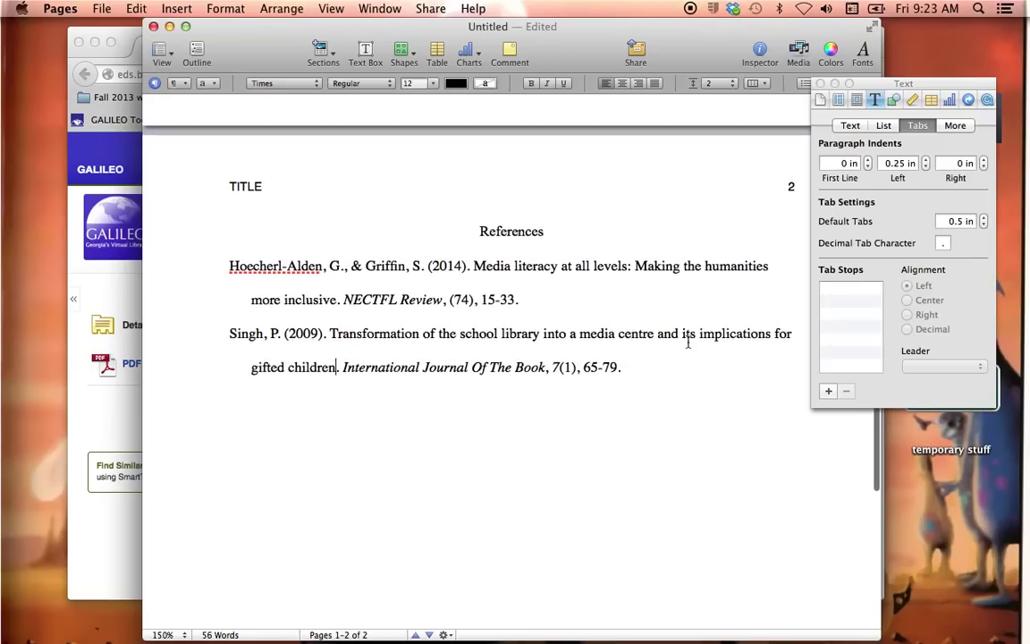
pyautogui.scroll(-1, 687, 342)
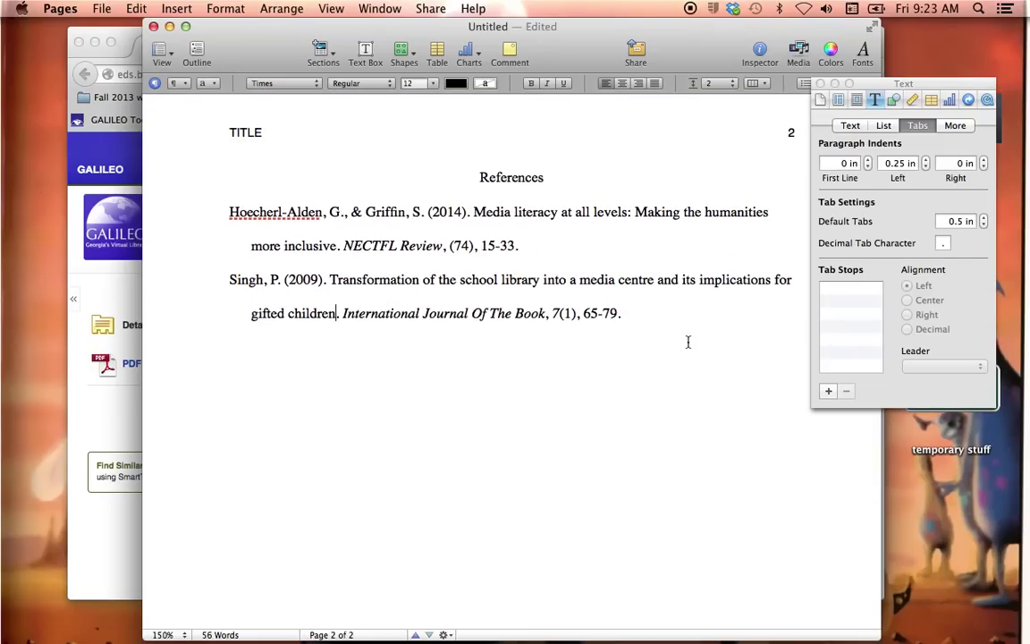